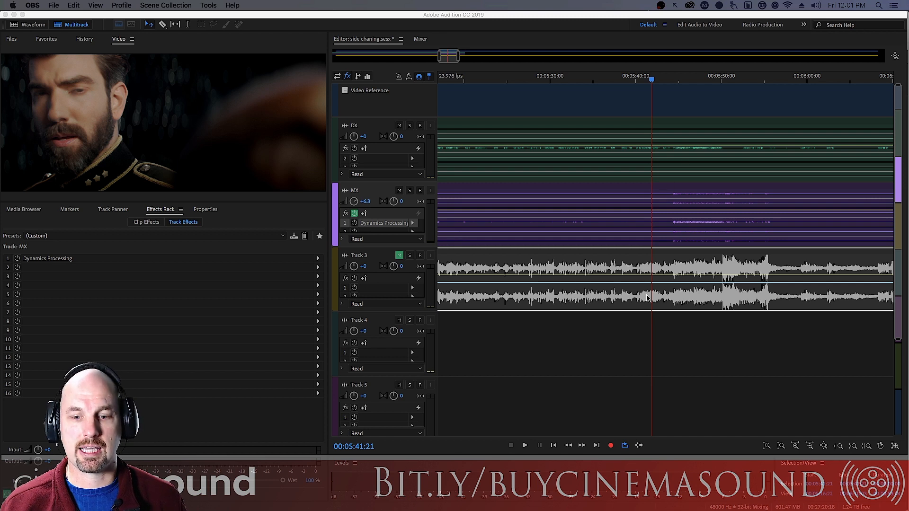
Play the passage from 00:05:41:21 with the MX track's Dynamics Processing bypassed and again with it enabled, restoring the bypass
left_click(598, 29)
key("space")
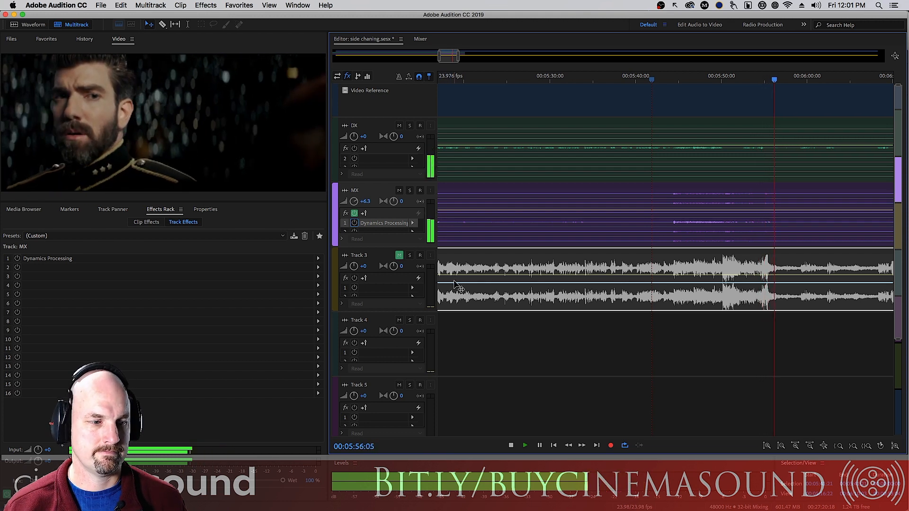
key("space")
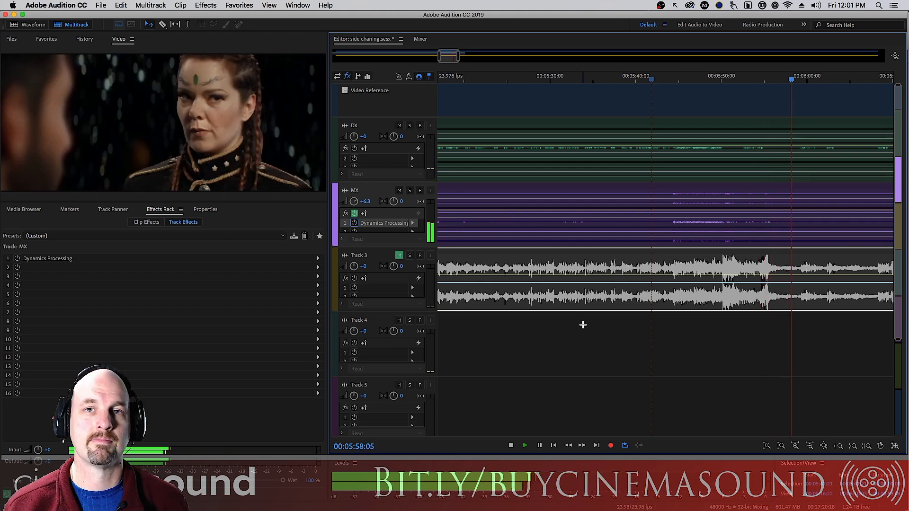
left_click(354, 223)
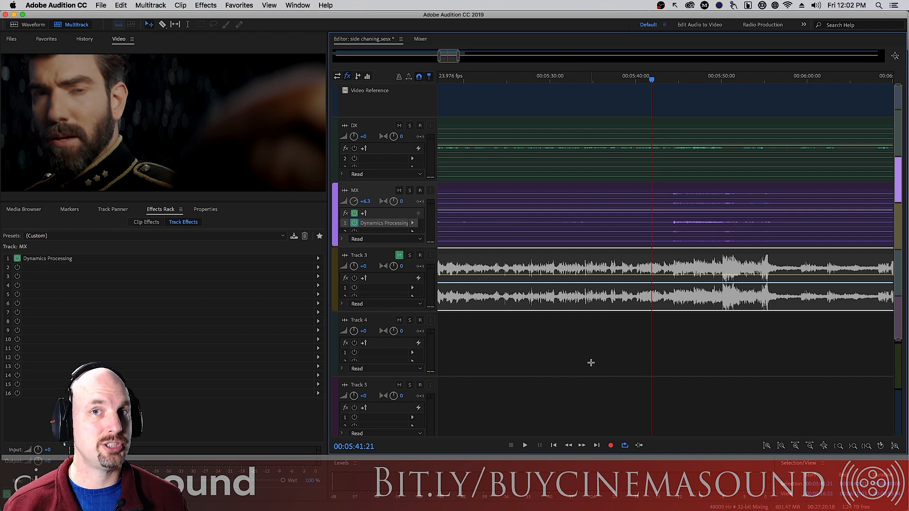
key("space")
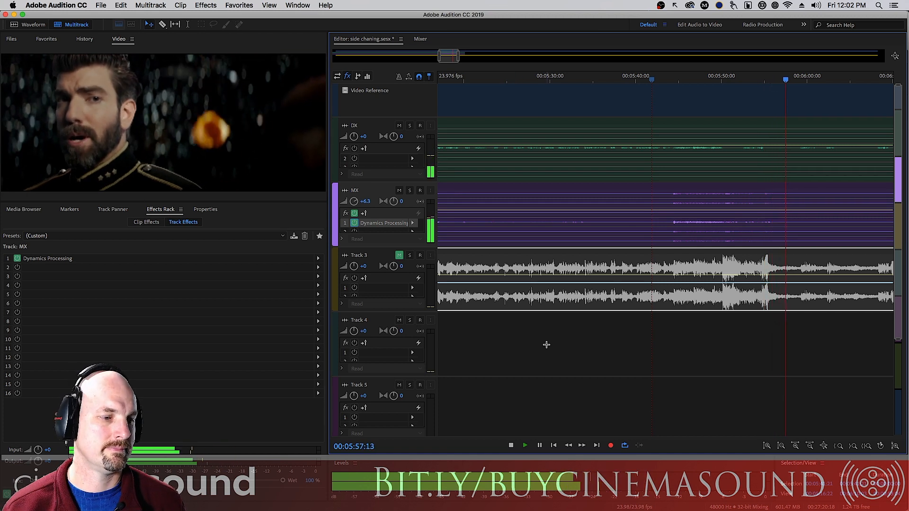
key("space")
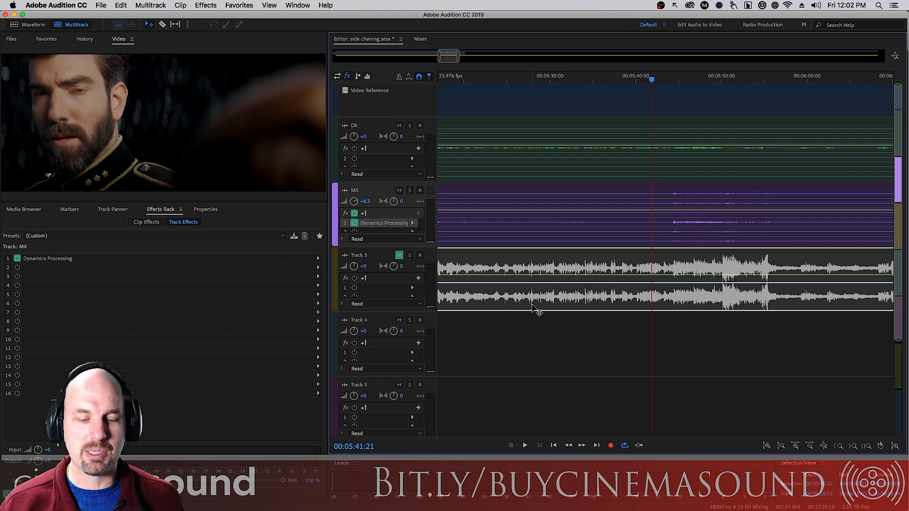
left_click(354, 223)
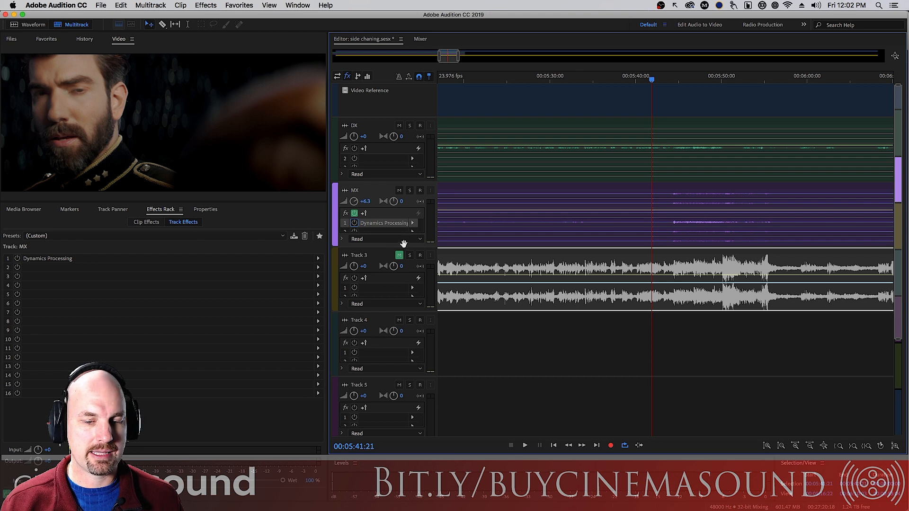
Add a second Dynamics Processing effect to slot 2 of the MX track in the mixer
left_click(419, 42)
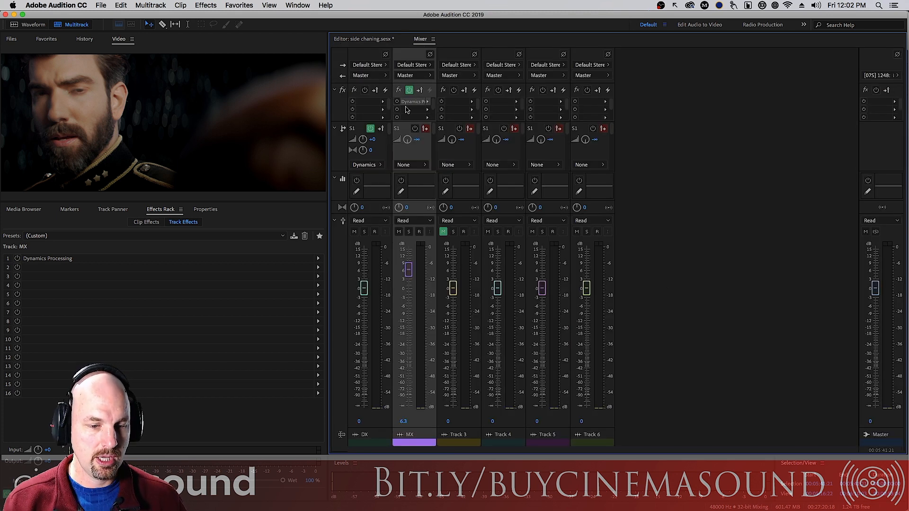
left_click(367, 421)
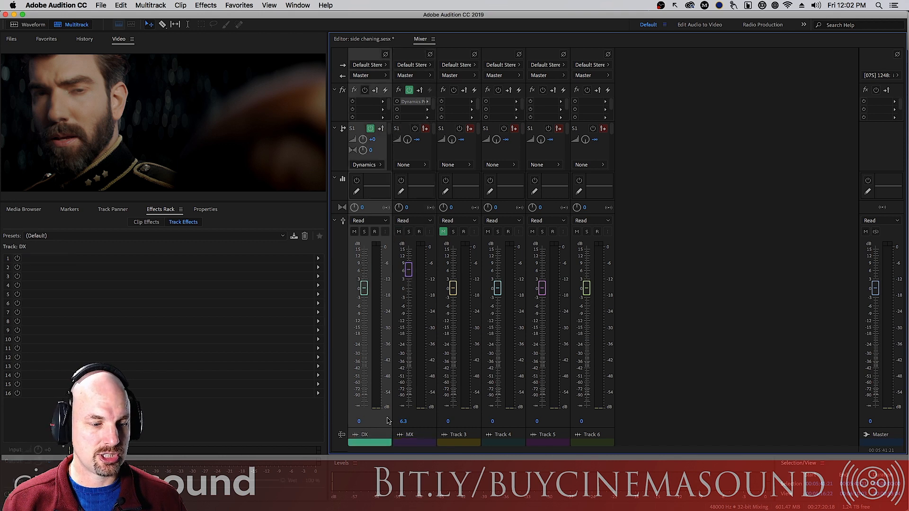
left_click(407, 427)
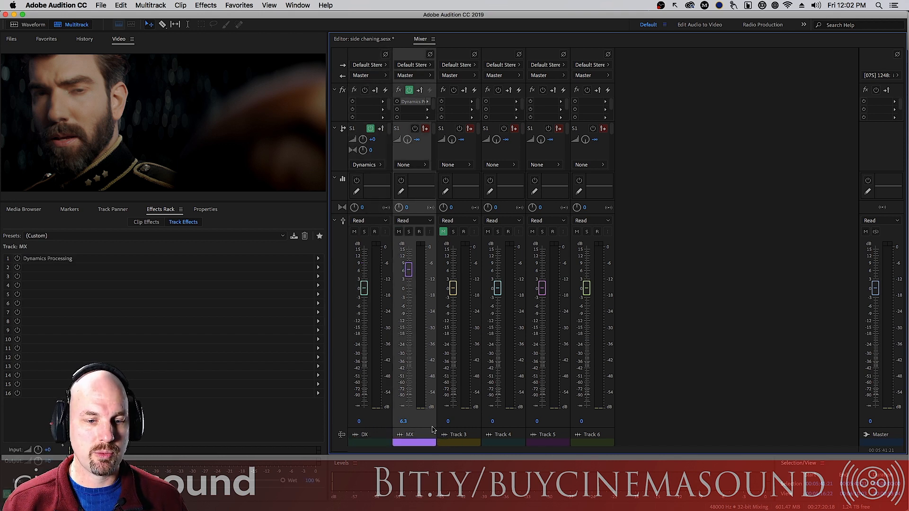
left_click(428, 111)
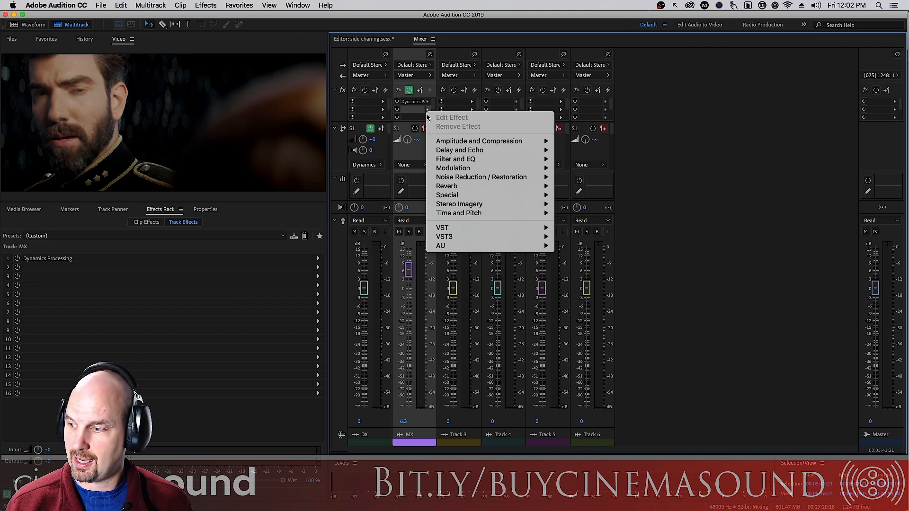
mouse_move(523, 142)
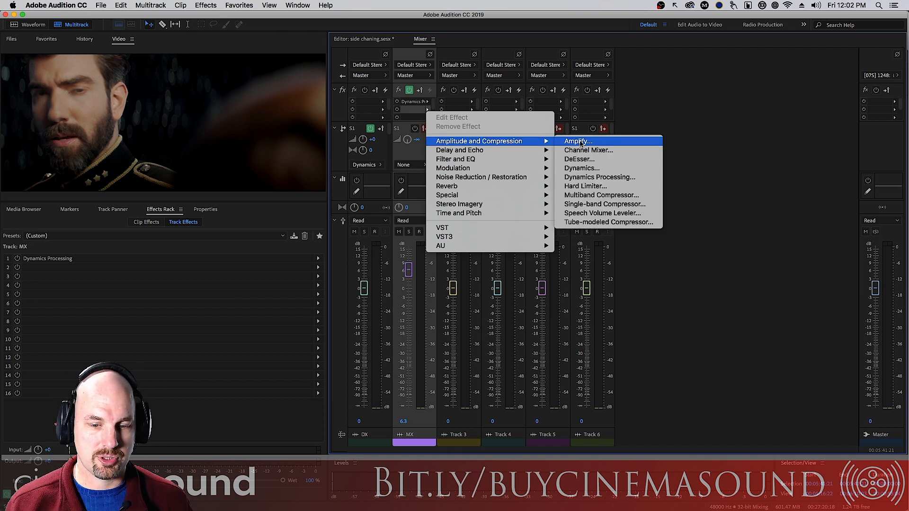
left_click(629, 177)
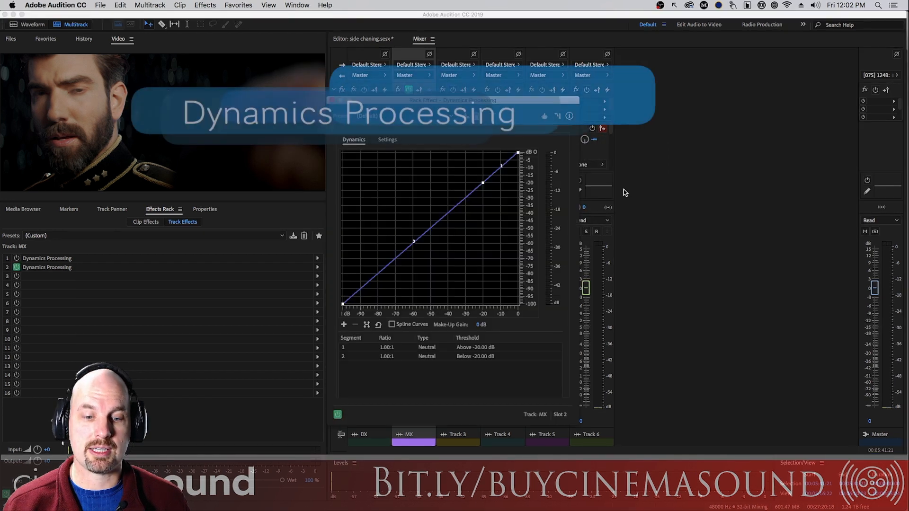
left_click_drag(510, 102, 569, 70)
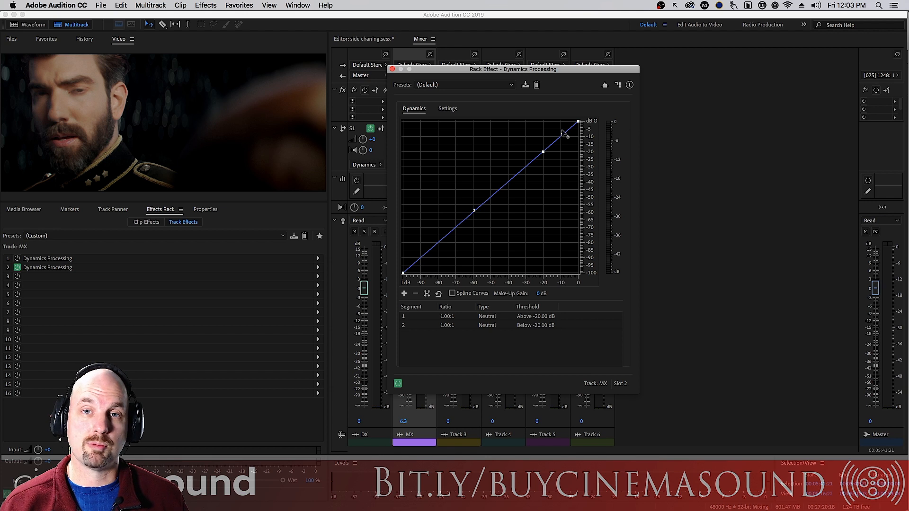
Try a multi-segment compressor and expander curve with thresholds at -34.32 and -73.78 dB, and restore the (Default) preset
left_click_drag(577, 123, 590, 151)
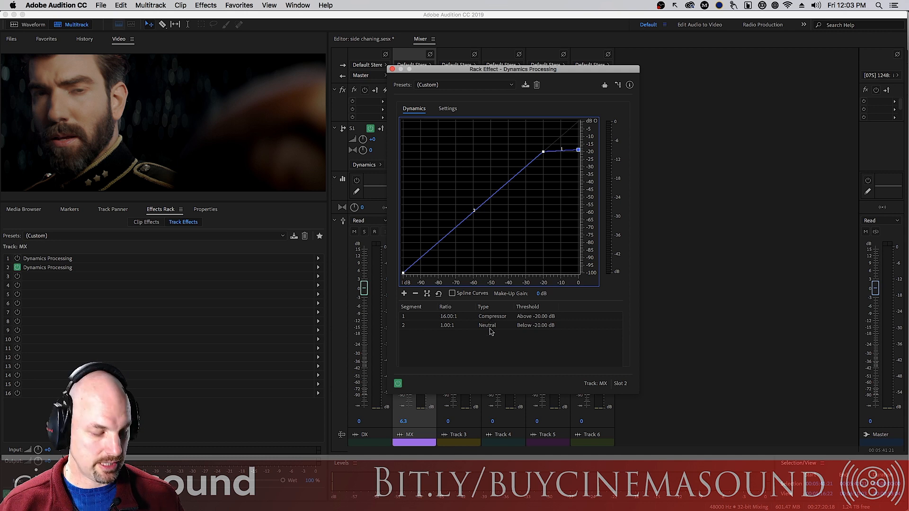
mouse_move(362, 369)
left_mouse_down()
mouse_move(483, 325)
mouse_move(475, 322)
left_mouse_up()
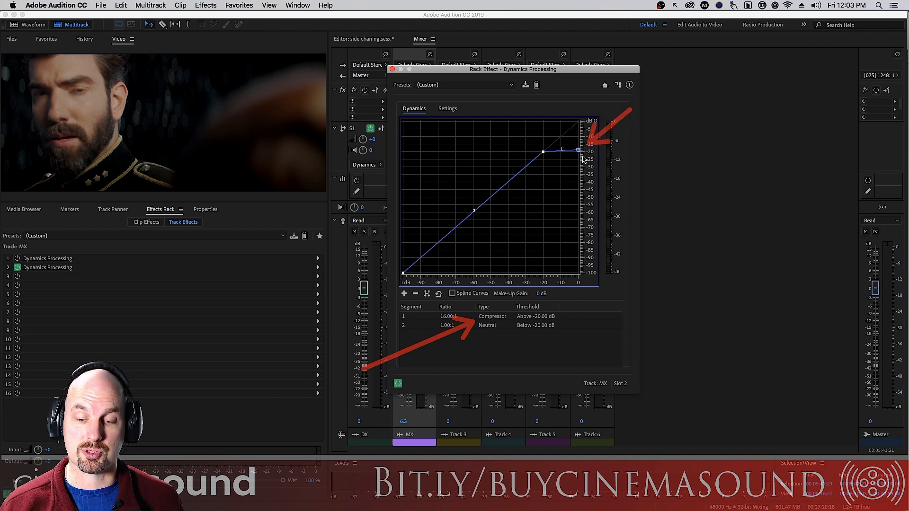
left_click_drag(543, 151, 518, 175)
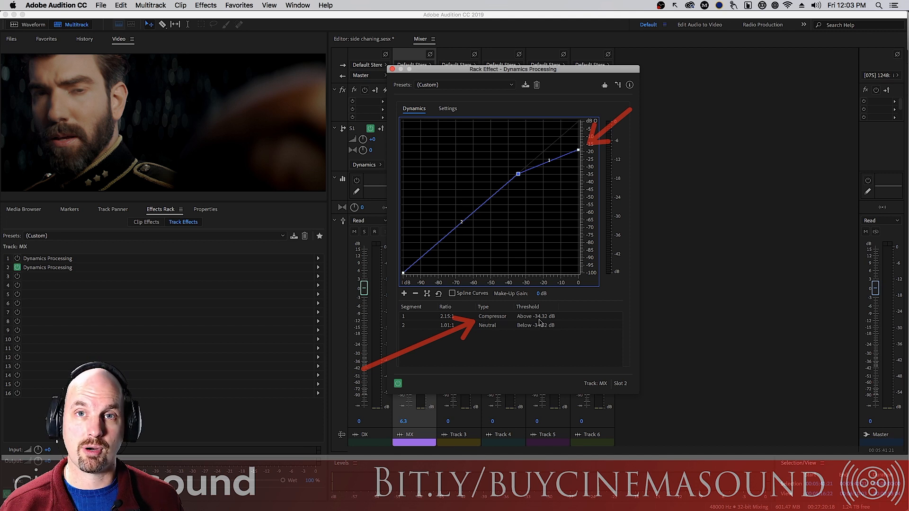
left_click(459, 226)
left_click_drag(459, 225, 448, 218)
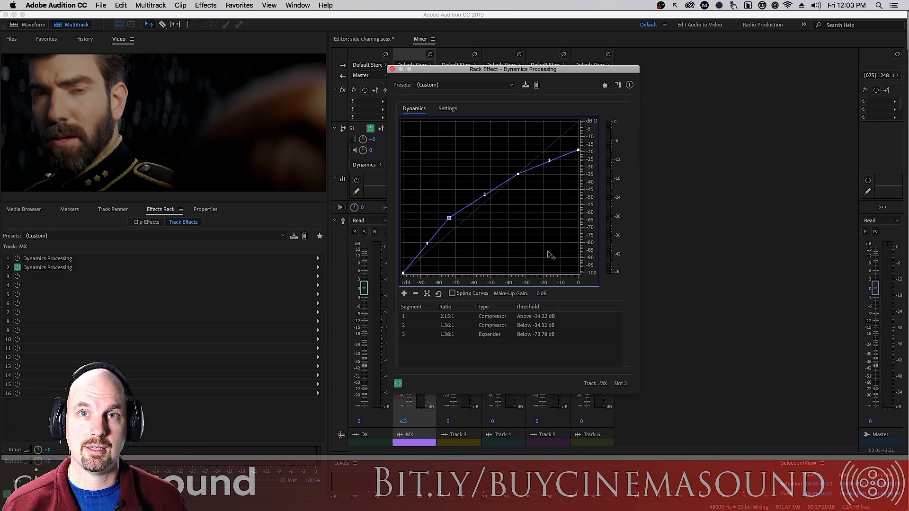
left_click(467, 86)
left_click(461, 94)
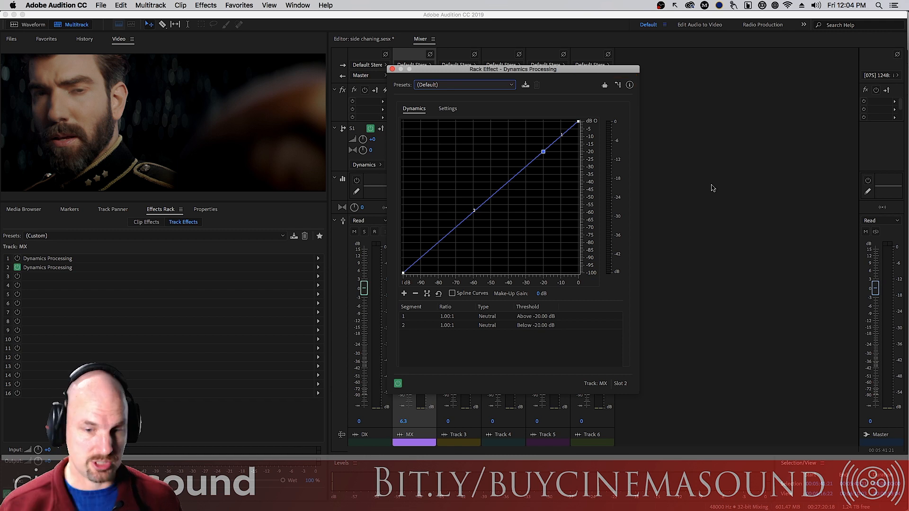
Set the side-chain input of the MX slot 2 Dynamics Processing effect to 5.1
left_click_drag(535, 71, 614, 67)
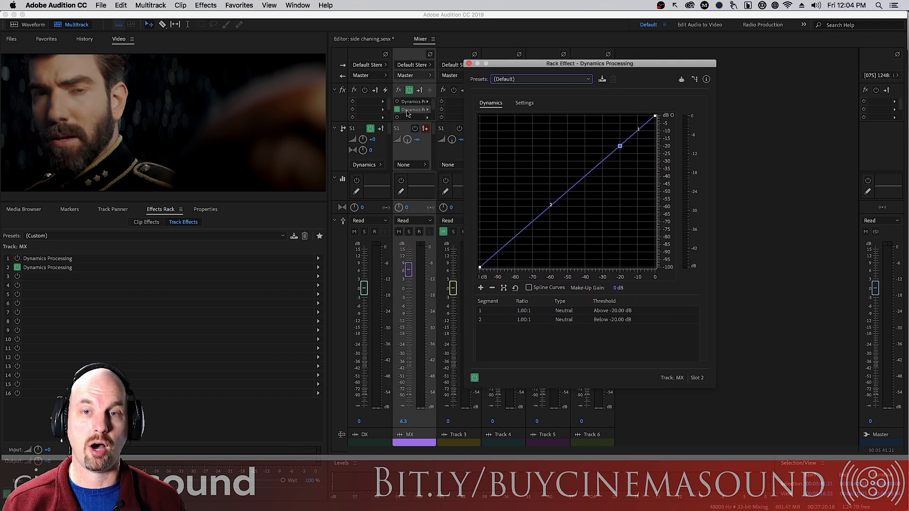
left_click(681, 81)
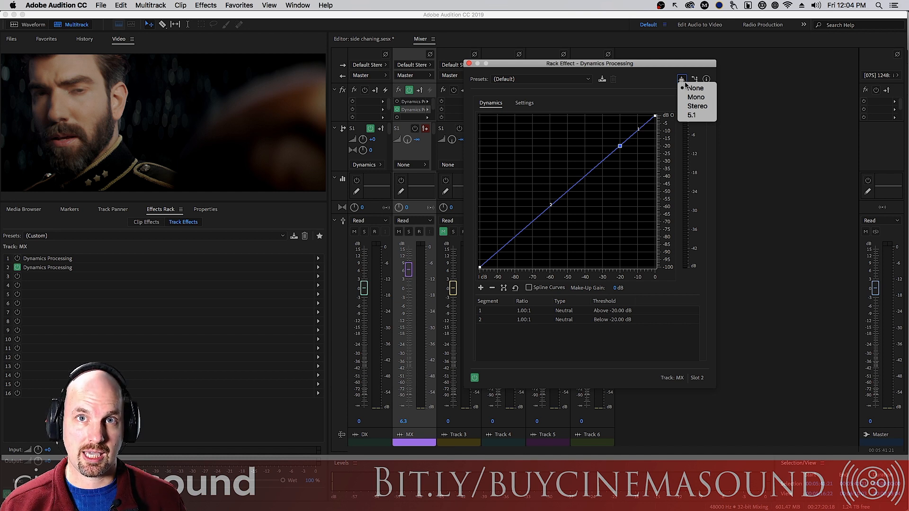
left_click(708, 115)
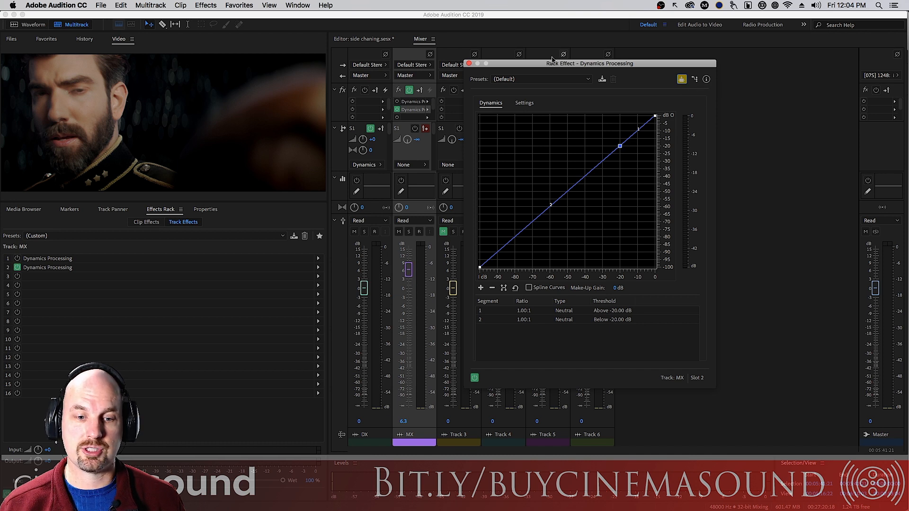
Route the DX track's S1 send to the side-chain of Dynamics Processing (MX - Slot 2)
left_click(354, 251)
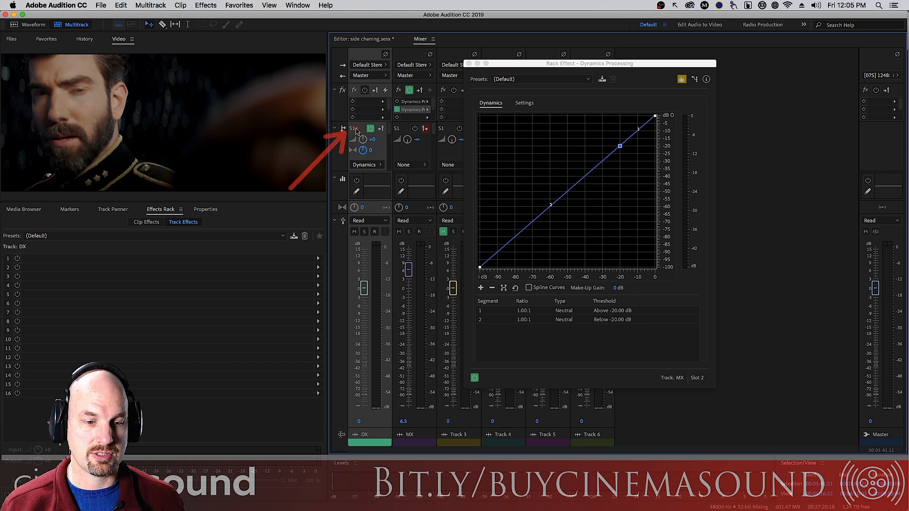
left_click(376, 165)
mouse_move(427, 200)
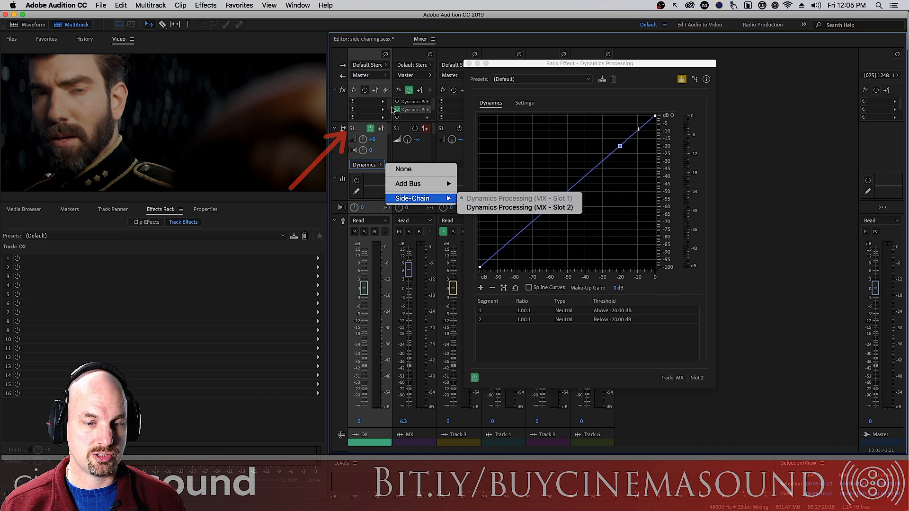
left_click(511, 208)
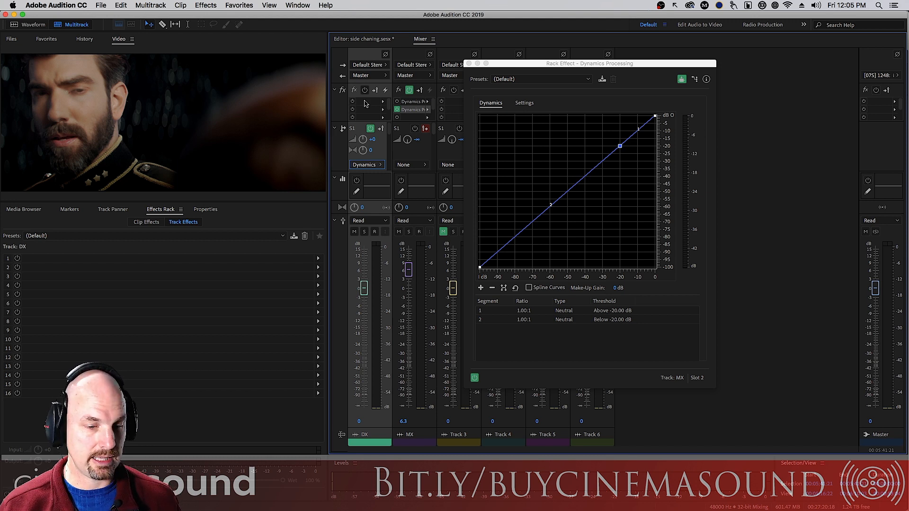
Play the passage repeatedly to examine the DX side-chain signal against the MX Dynamics Processing curve
left_click_drag(551, 65, 557, 62)
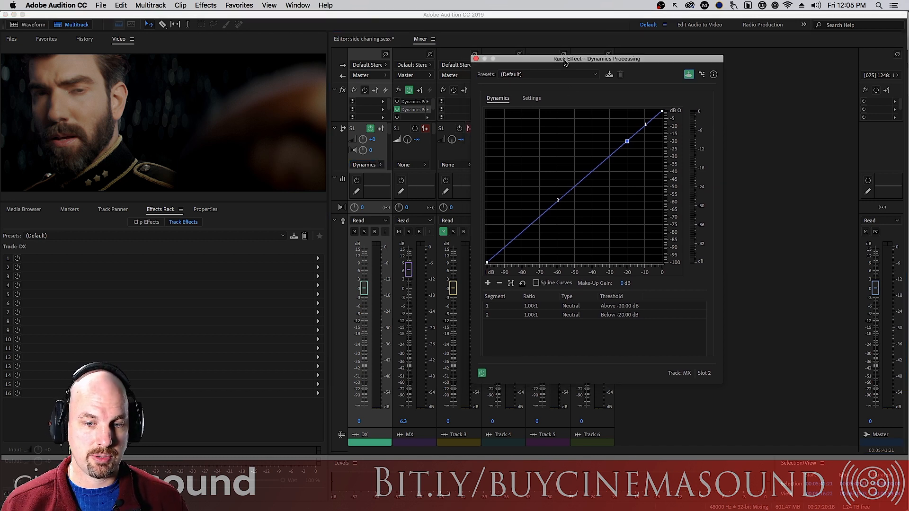
key("space")
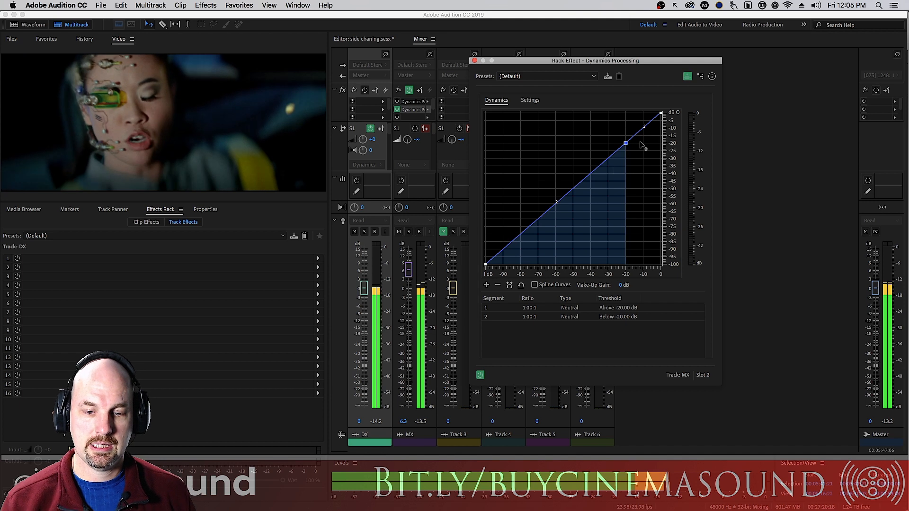
key("space")
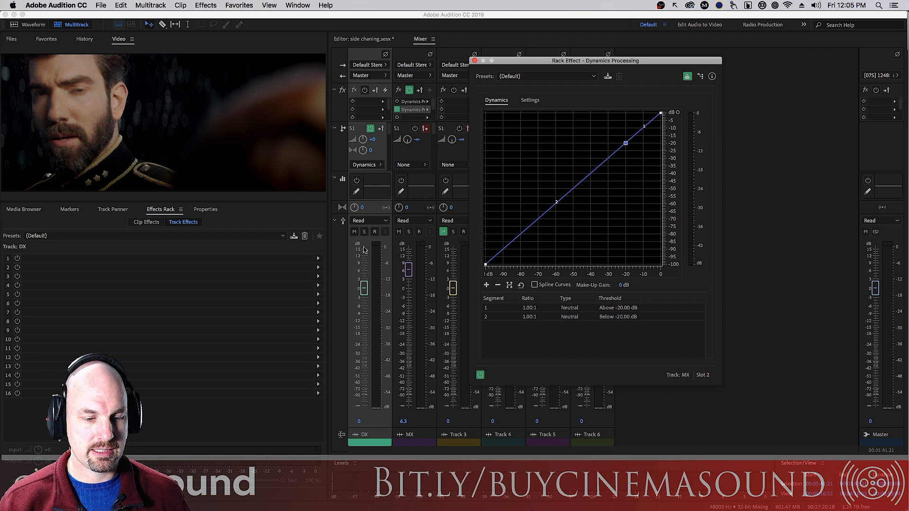
key("space")
key("space")
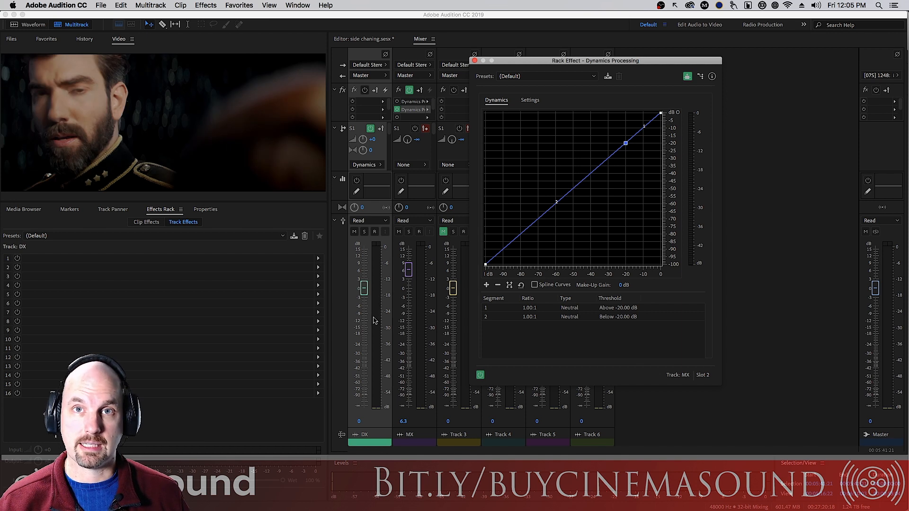
key("space")
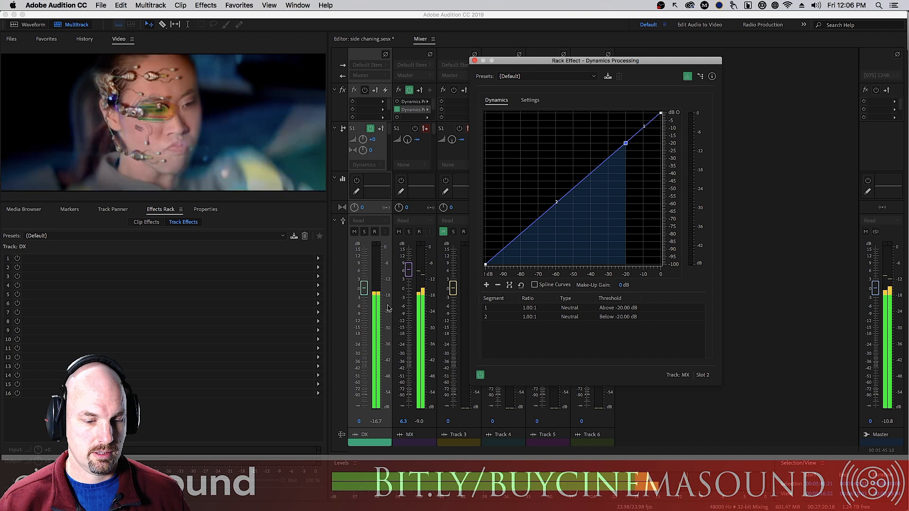
key("space")
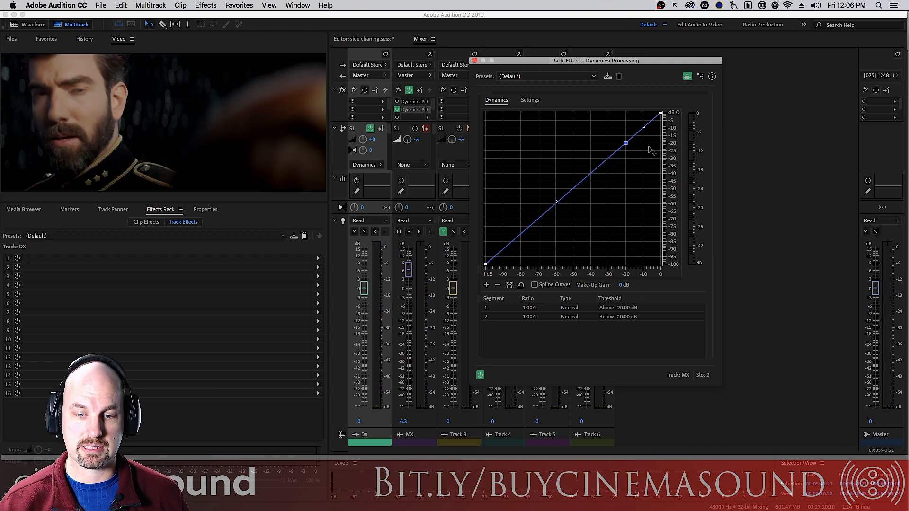
Shape the dynamics curve with points at -32.70, -40.54 and -76.49 dB and a 10.46:1 top ratio, and audition the passage
left_click_drag(625, 143, 602, 163)
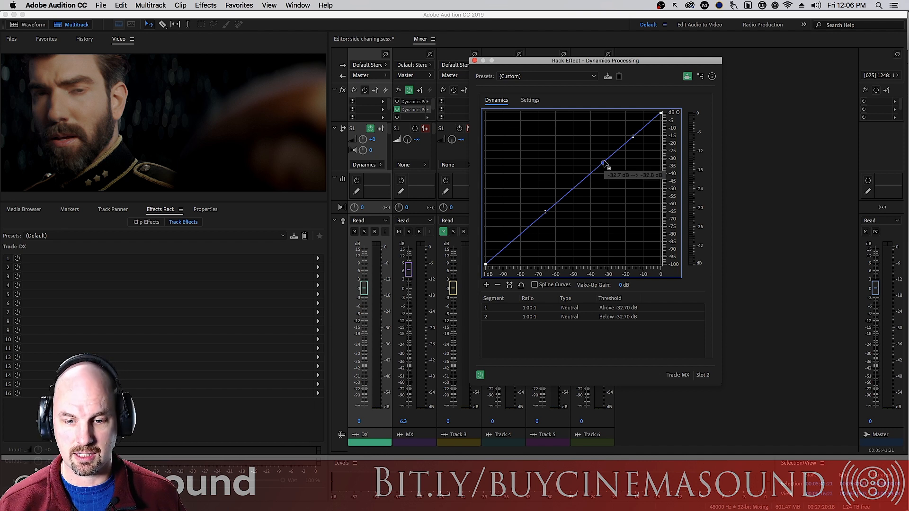
left_click_drag(660, 113, 680, 147)
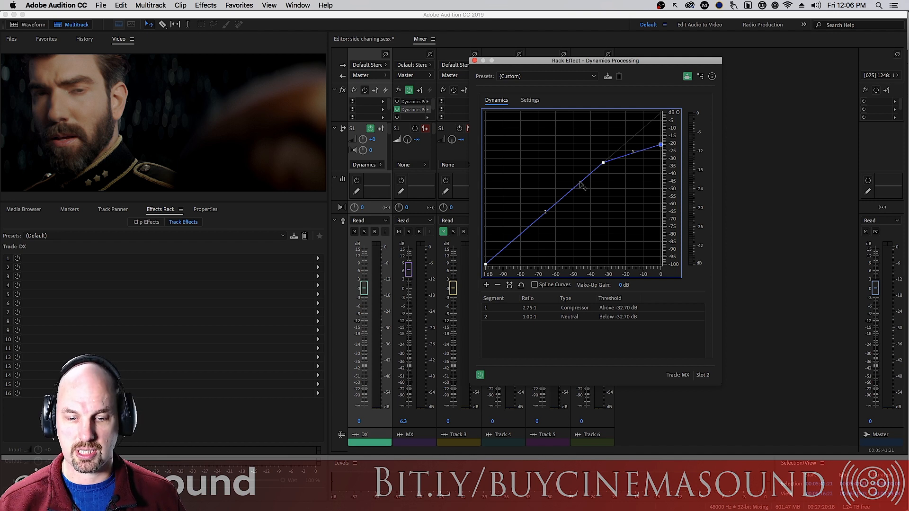
left_click_drag(587, 178, 589, 175)
left_click_drag(541, 221, 527, 200)
left_click_drag(661, 144, 671, 162)
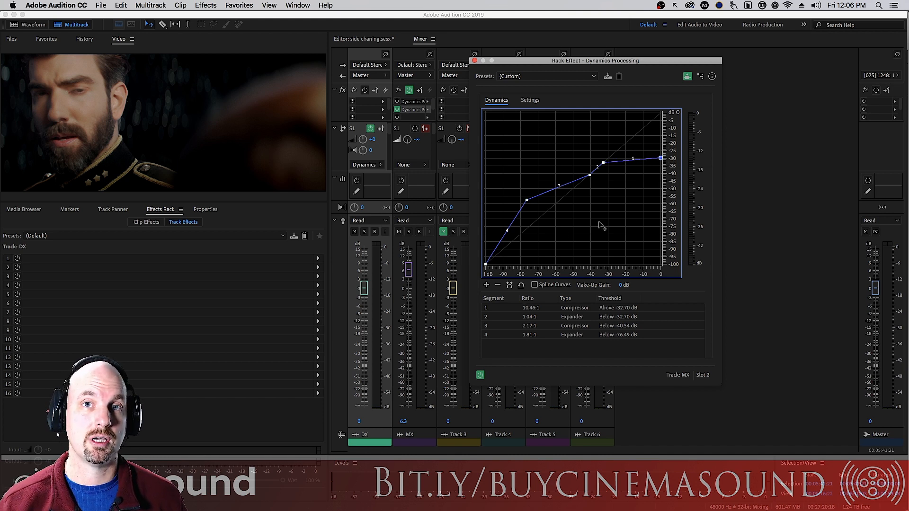
key("space")
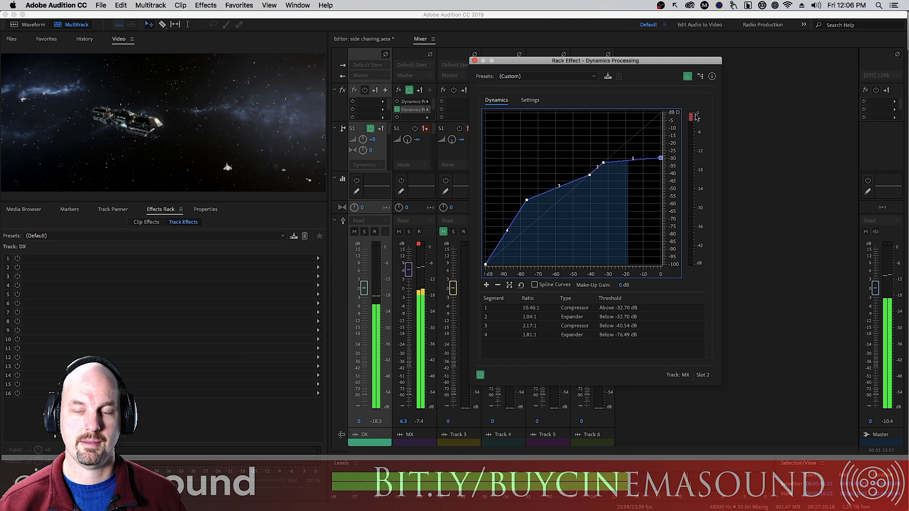
key("space")
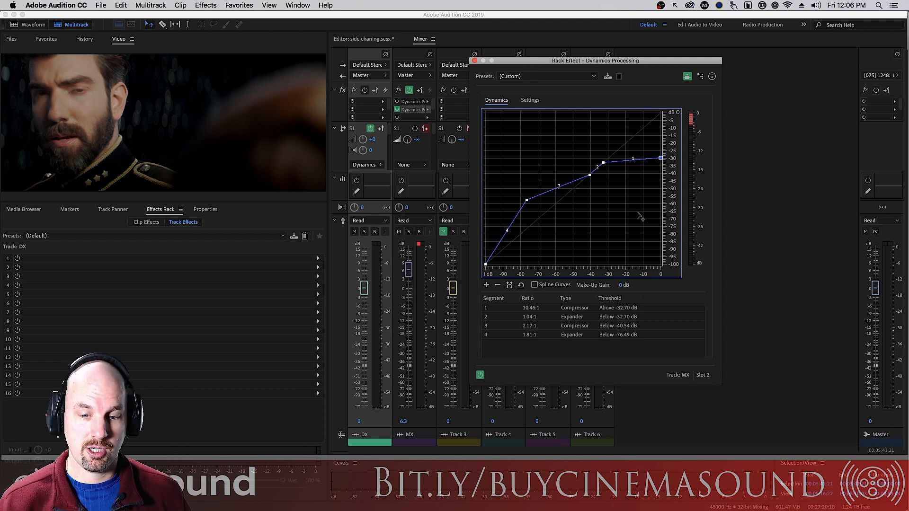
Soften the dynamics curve to a 1.43:1 top ratio, shift its lowest threshold to -71.89 dB, and enable spline curves
left_click_drag(660, 158, 660, 127)
left_click_drag(526, 200, 535, 212)
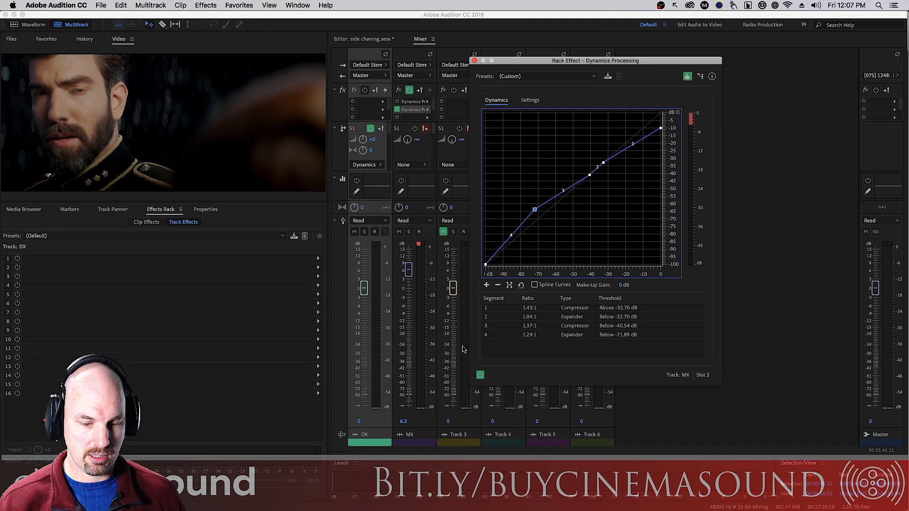
left_click(535, 285)
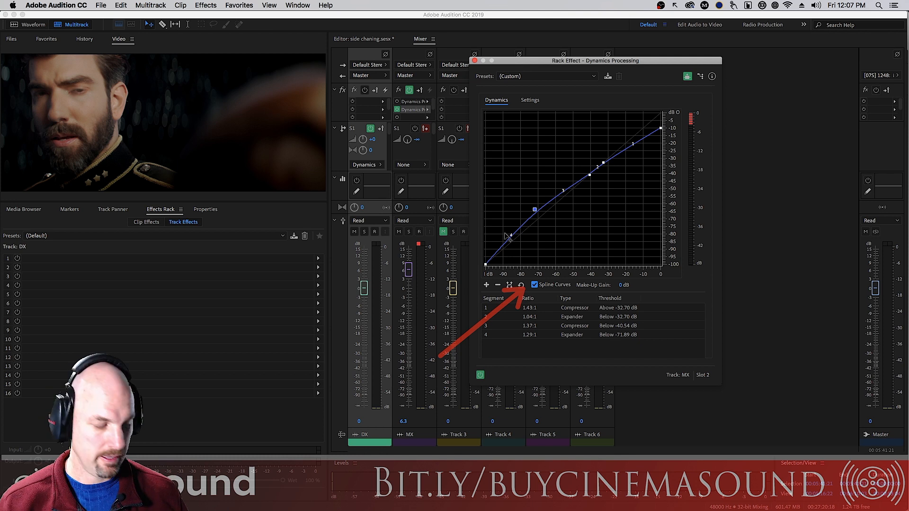
Set the Level Detector to 97 ms attack and 751 ms release, and the Gain Processor to 96 ms attack and 631 ms release
left_click(531, 102)
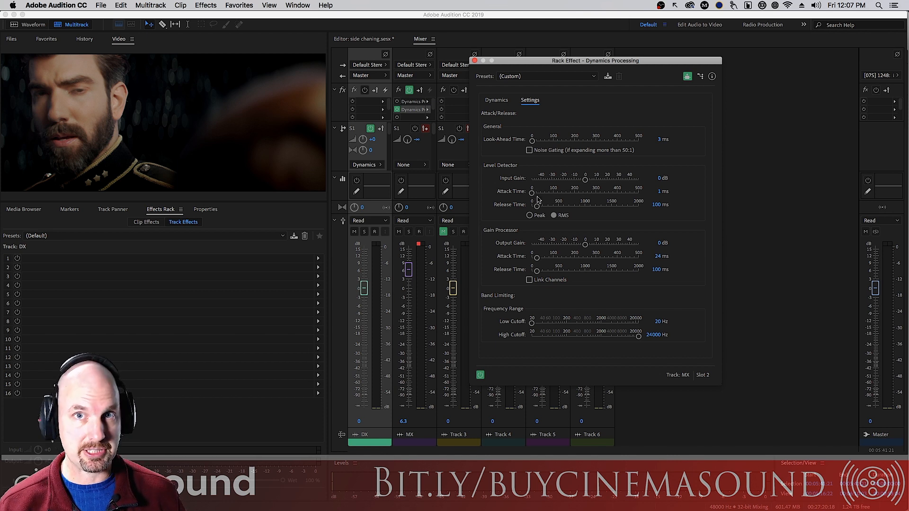
left_click_drag(532, 194, 575, 208)
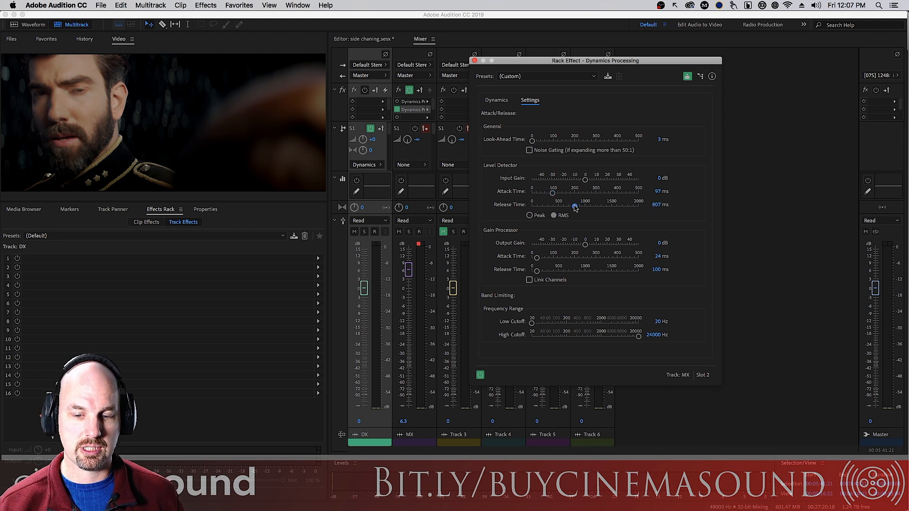
mouse_move(536, 258)
left_mouse_down()
mouse_move(558, 258)
mouse_move(549, 259)
left_mouse_up()
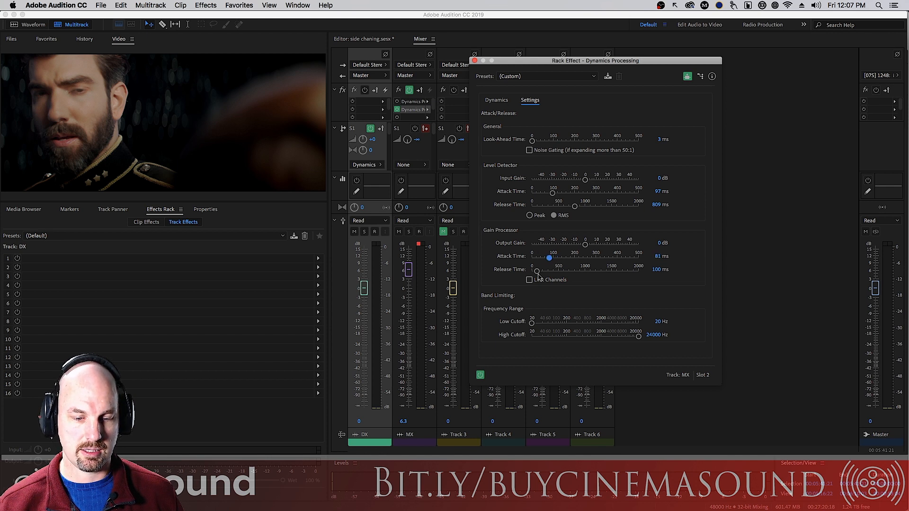
left_click_drag(537, 272, 572, 269)
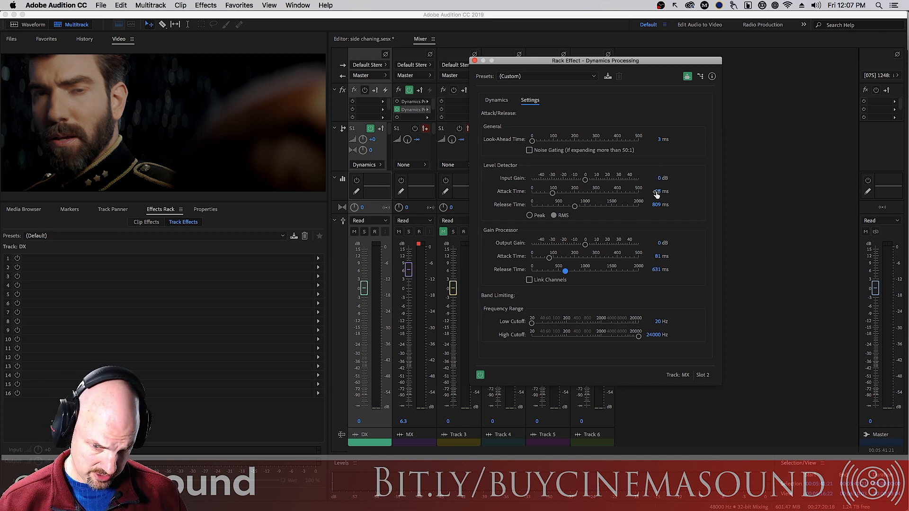
left_click_drag(548, 259, 551, 258)
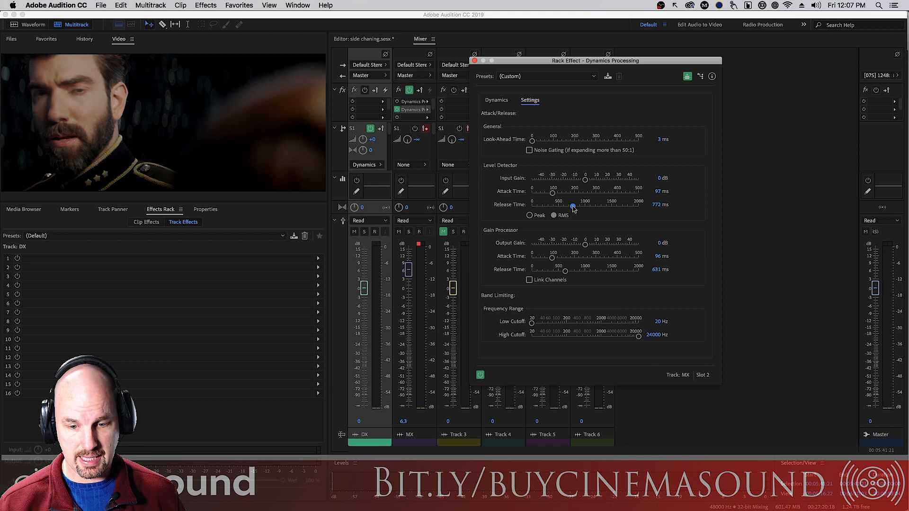
left_click_drag(574, 209, 571, 208)
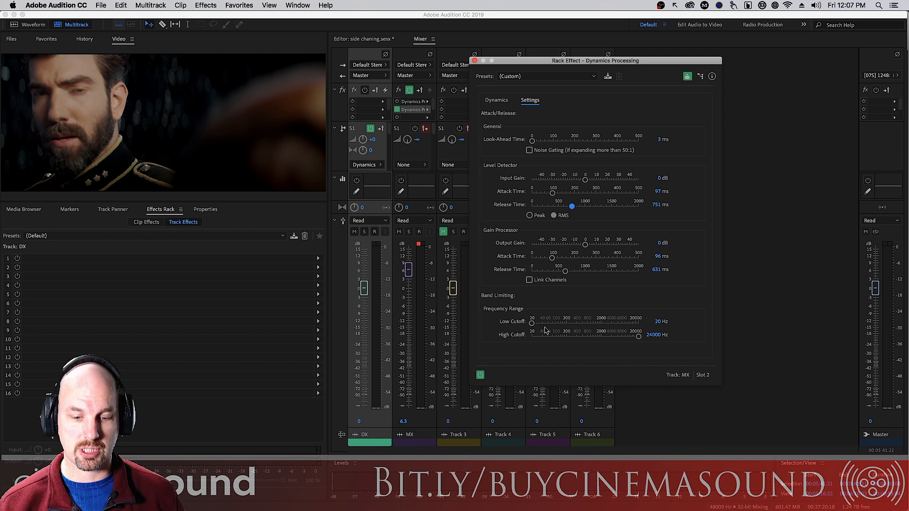
Raise the band-limiting low cutoff to 100 Hz and audition the passage
left_click_drag(531, 323, 554, 325)
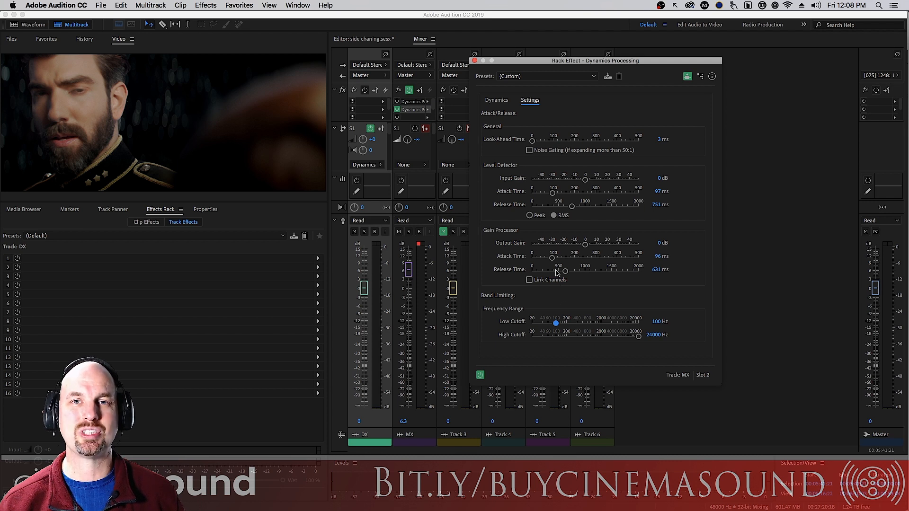
key("space")
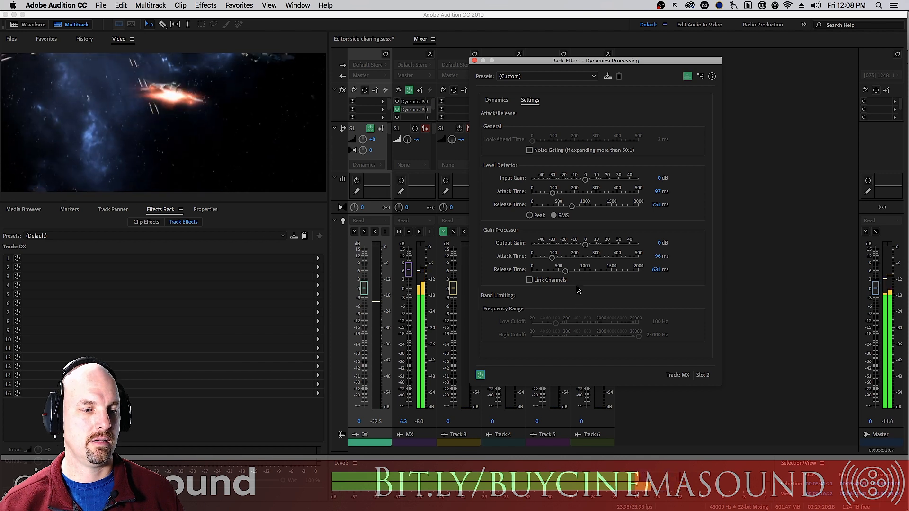
key("space")
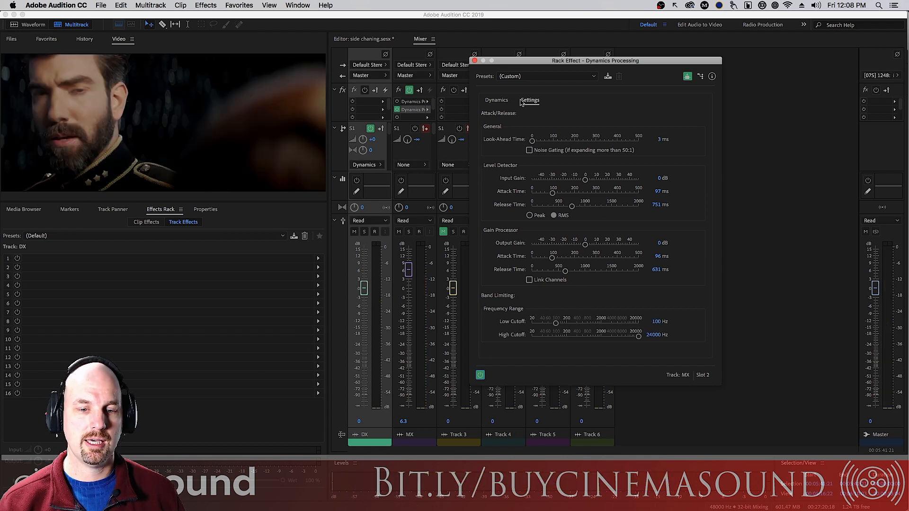
Lower the upper end of the dynamics curve to about -25 dB for a 3.88:1 top ratio, and audition the passage
left_click(496, 100)
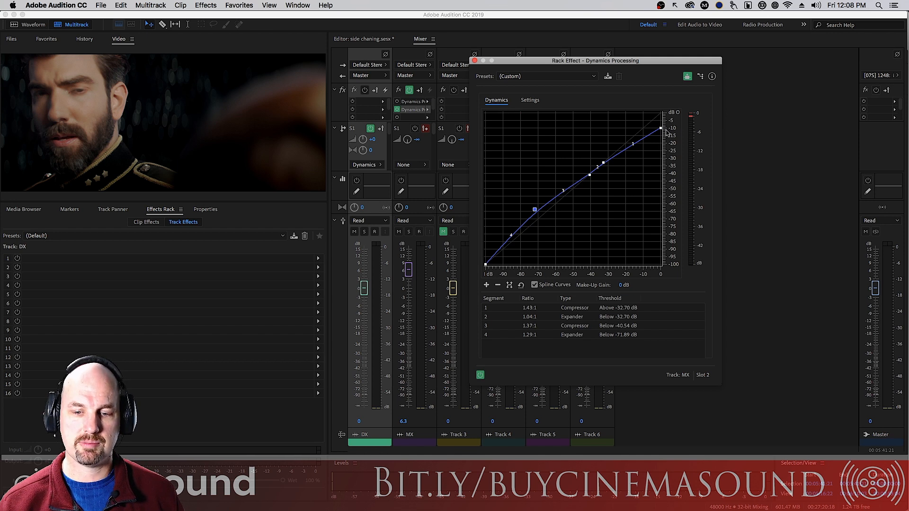
left_click_drag(661, 128, 679, 152)
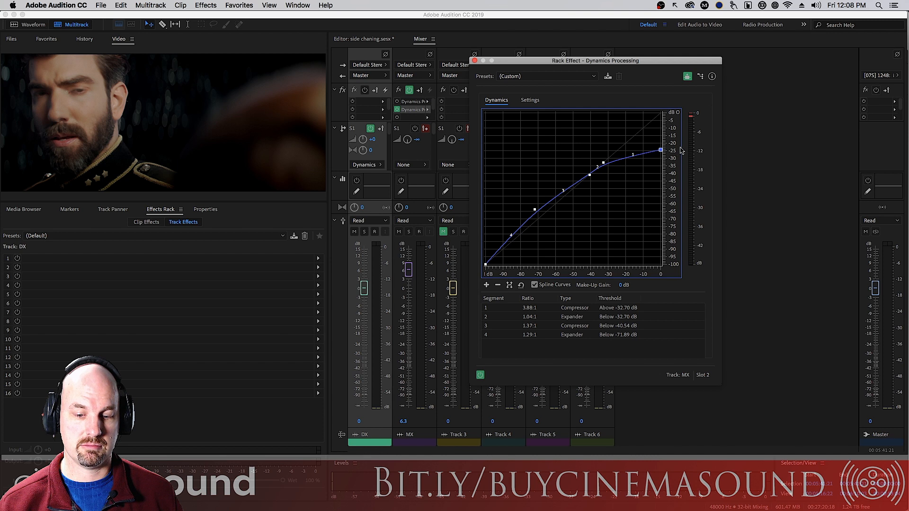
key("space")
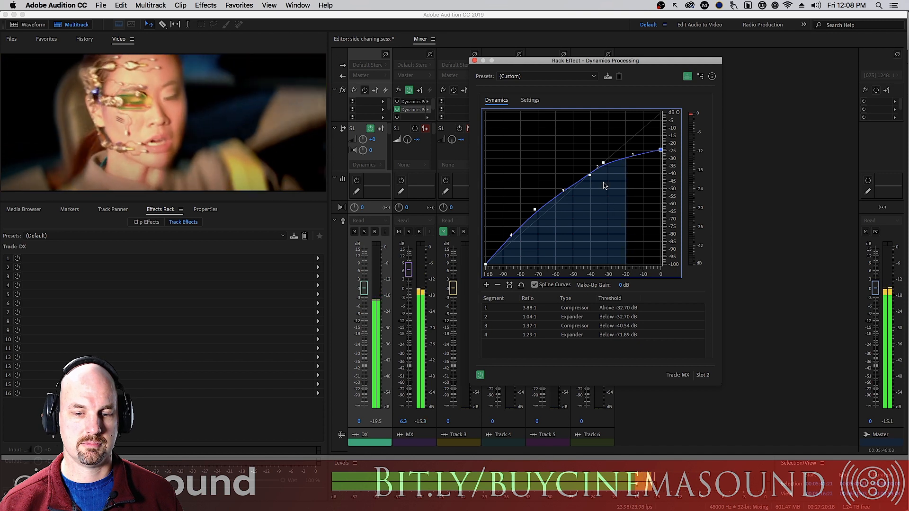
key("space")
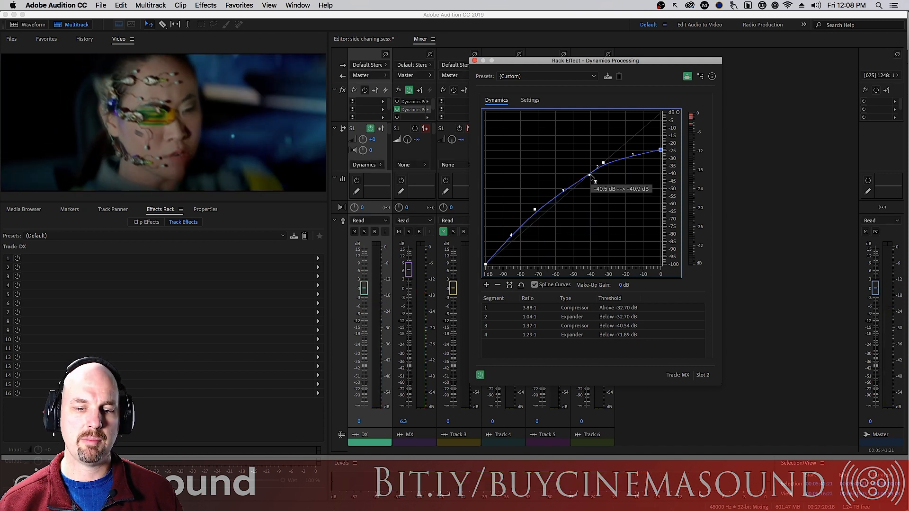
Move the two middle curve points to thresholds of -50.54 dB and -31.35 dB, giving a 2.71:1 top ratio, and audition the passage
left_click_drag(589, 174, 579, 183)
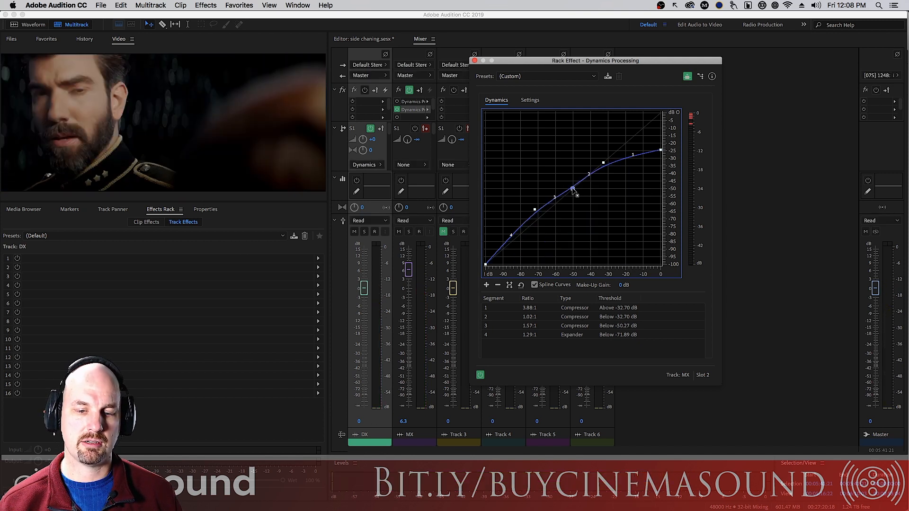
left_click_drag(603, 163, 604, 166)
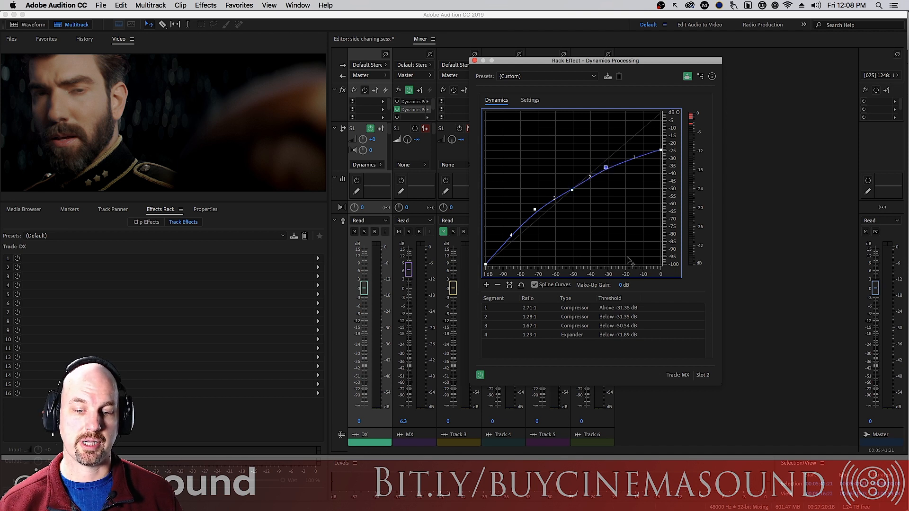
key("space")
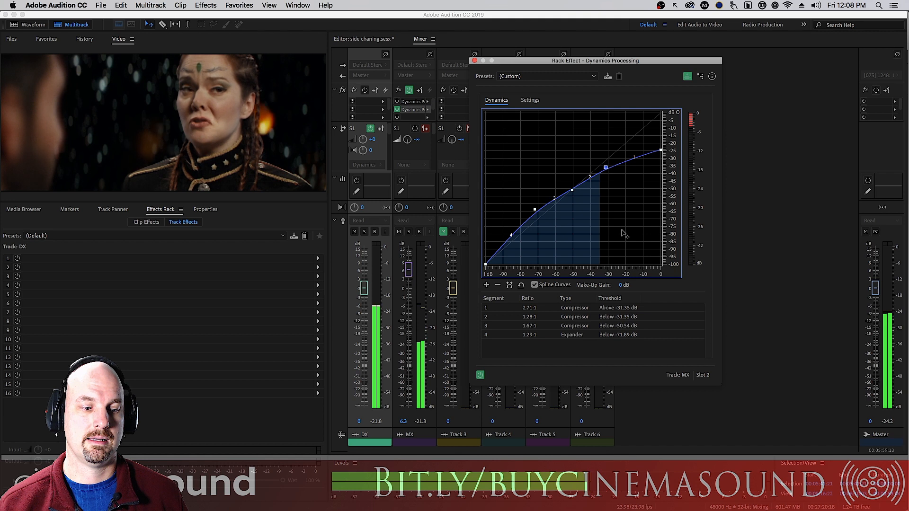
key("space")
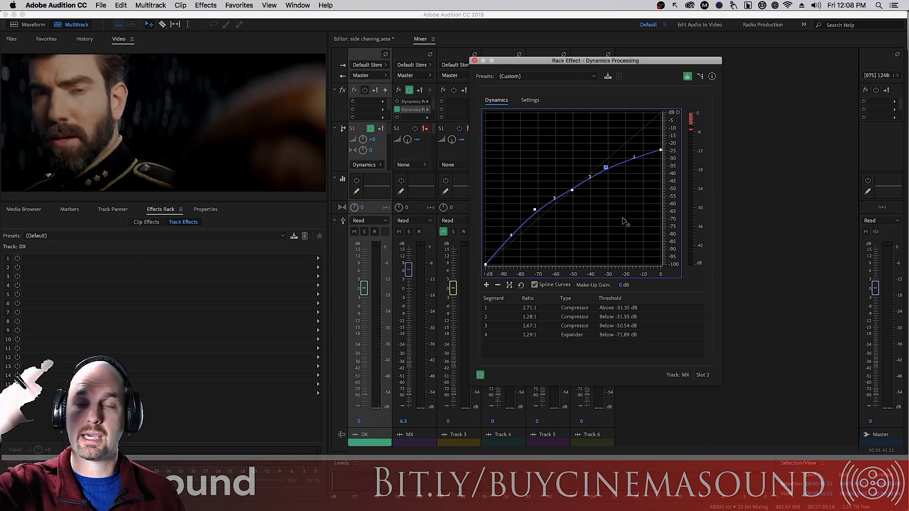